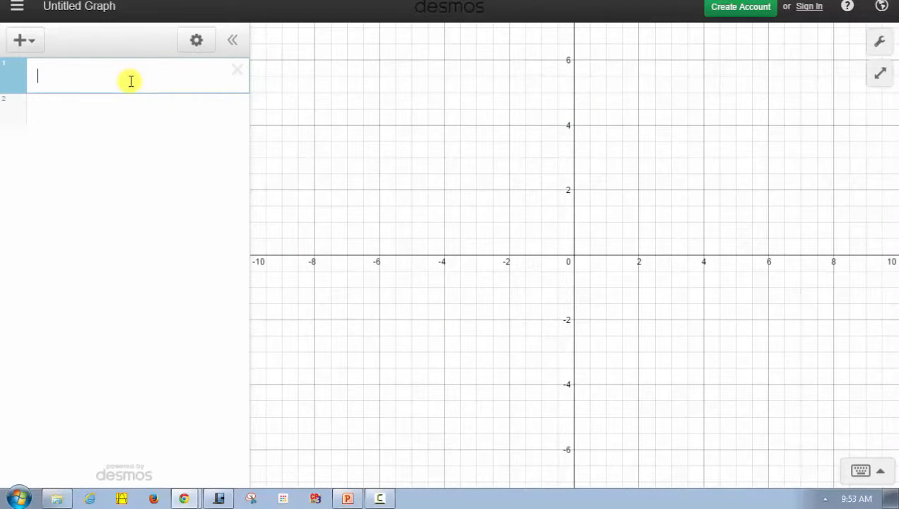
left_click(24, 42)
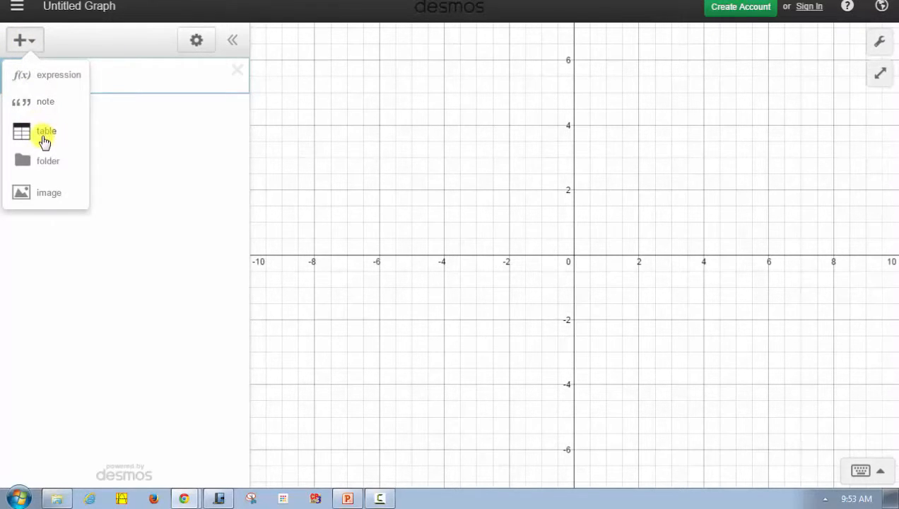
left_click(121, 80)
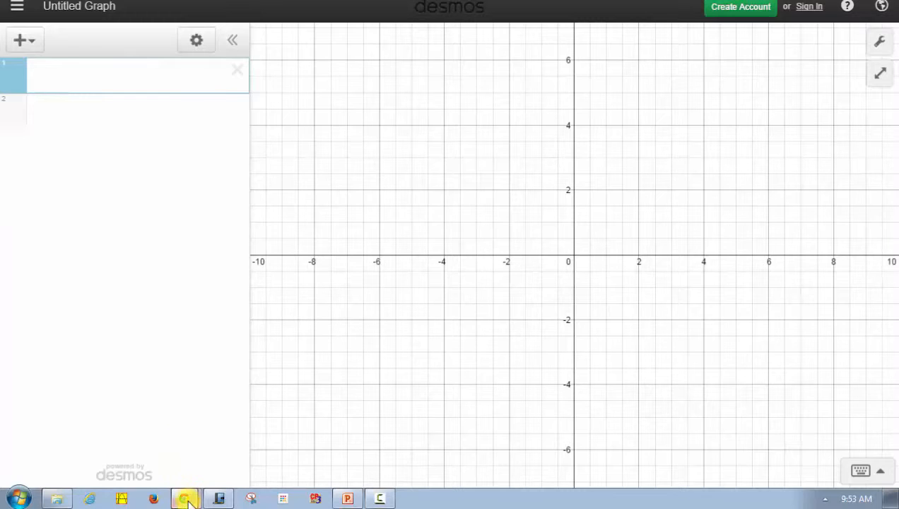
Copy the First Quiz and Second Quiz data table from the question window and paste it into the graph's first expression line.
mouse_move(190, 501)
left_click(189, 470)
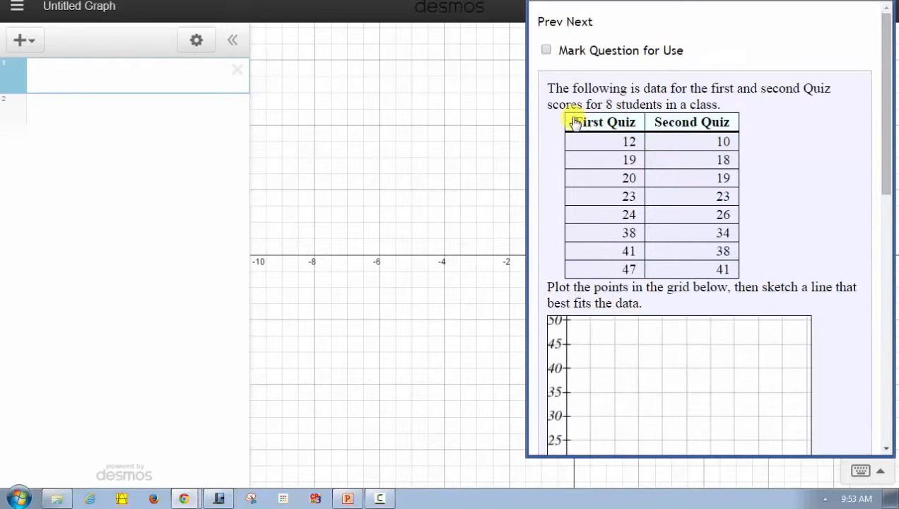
left_click_drag(574, 123, 734, 272)
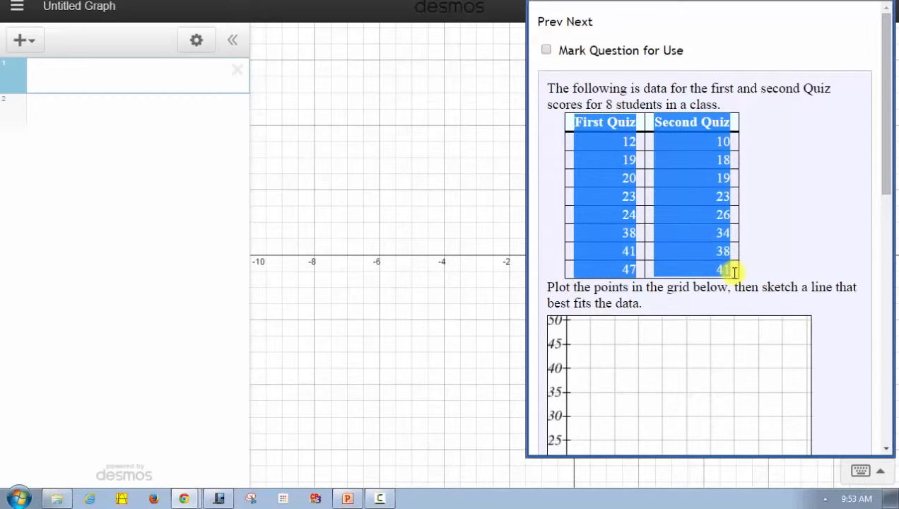
right_click(676, 139)
left_click(665, 146)
left_click(47, 74)
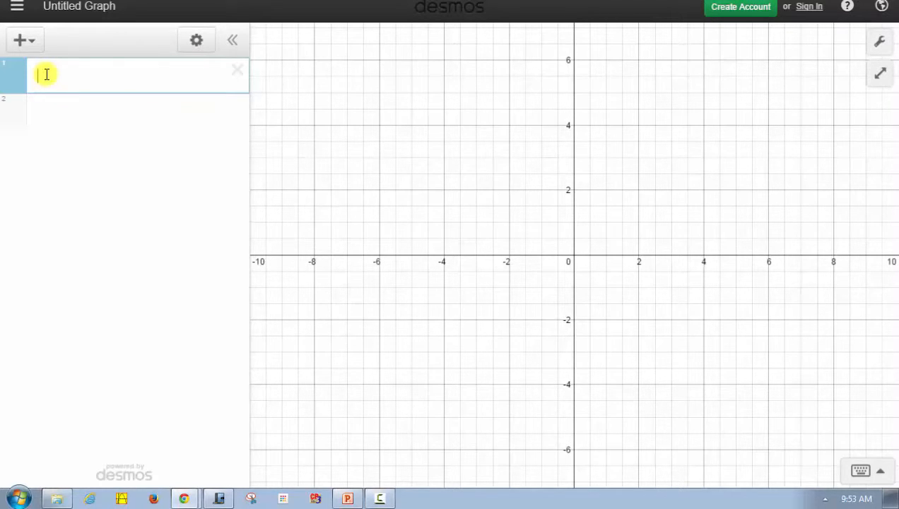
key("ctrl+v")
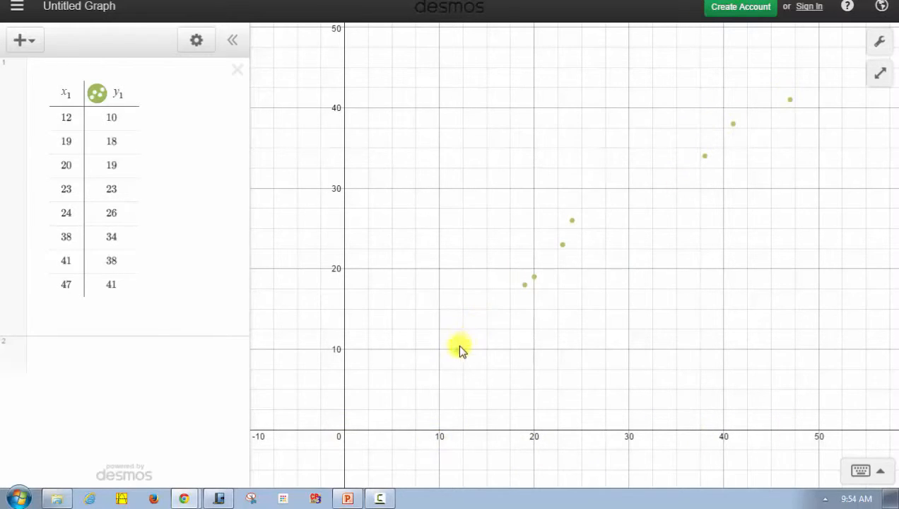
Change the color of the plotted y₁ data points to red, keeping the points-only style.
left_click(196, 43)
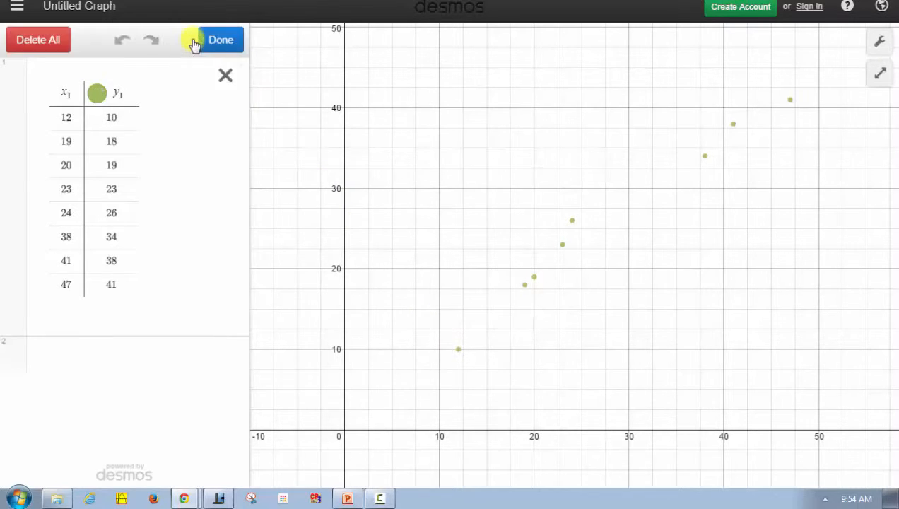
left_click(99, 94)
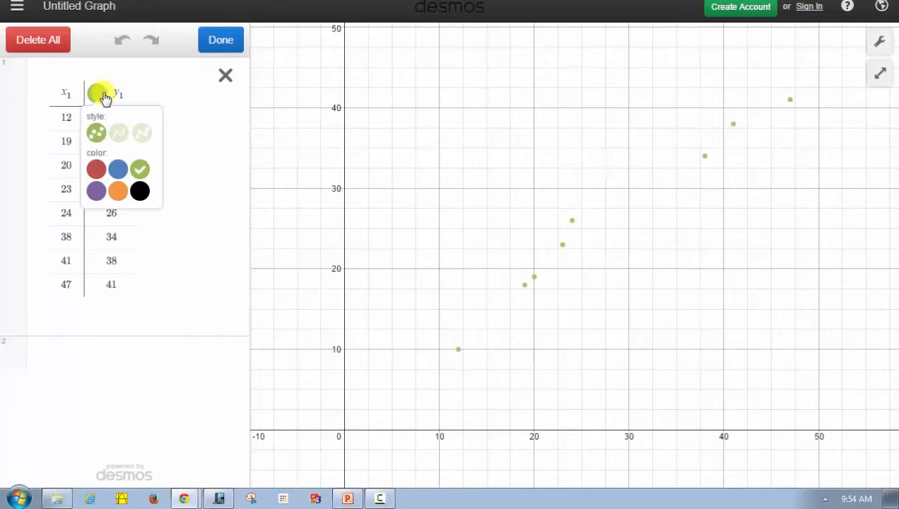
left_click(97, 171)
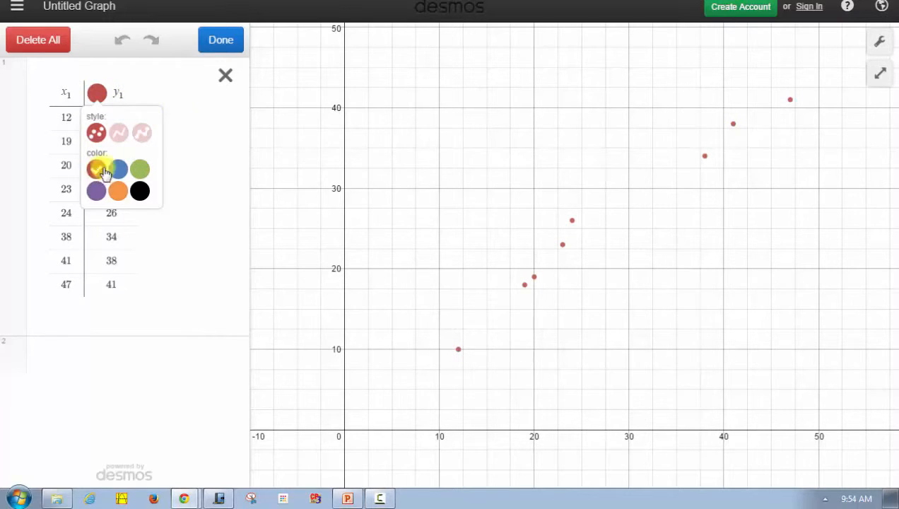
left_click(221, 40)
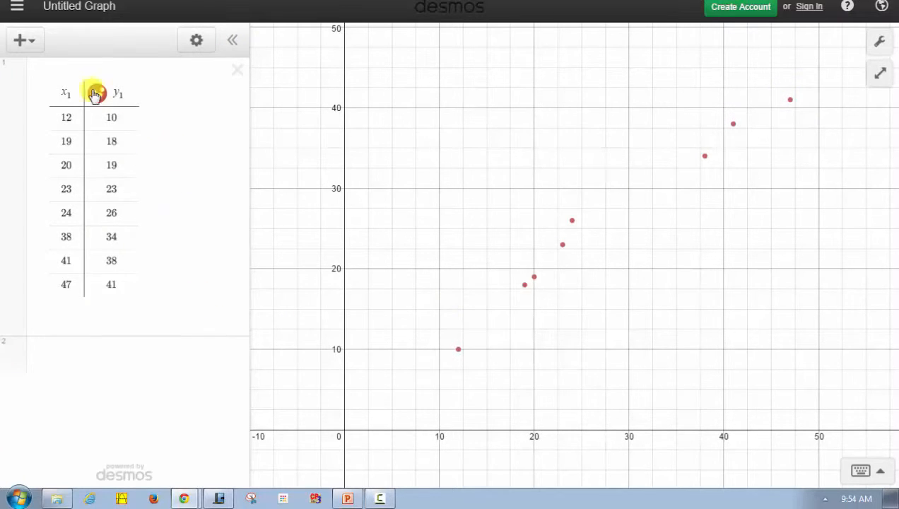
Add the linear regression y₁~mx₁+b in a new expression above the data table and plot its residuals.
left_click(22, 43)
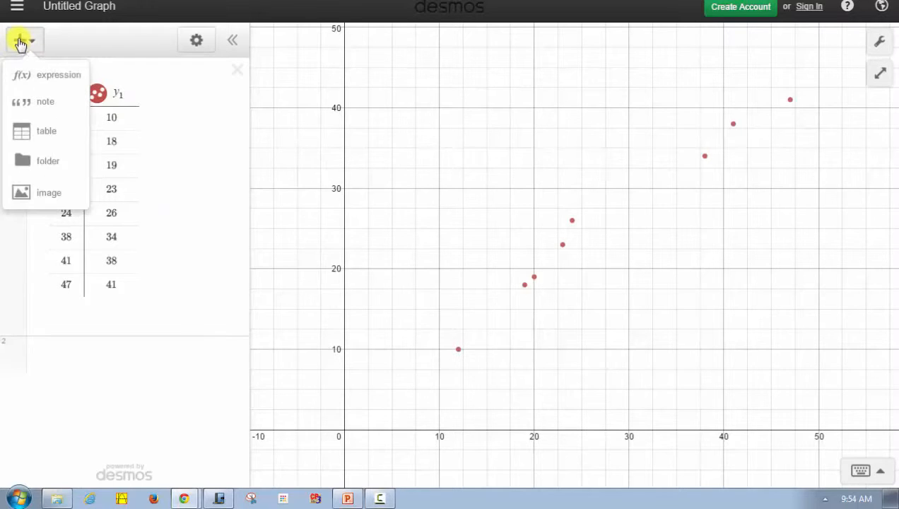
left_click(25, 78)
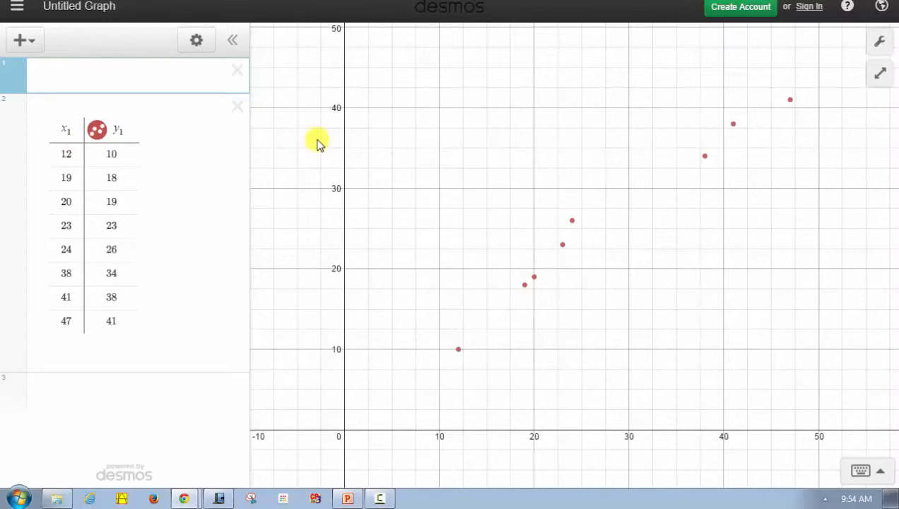
type("y_1")
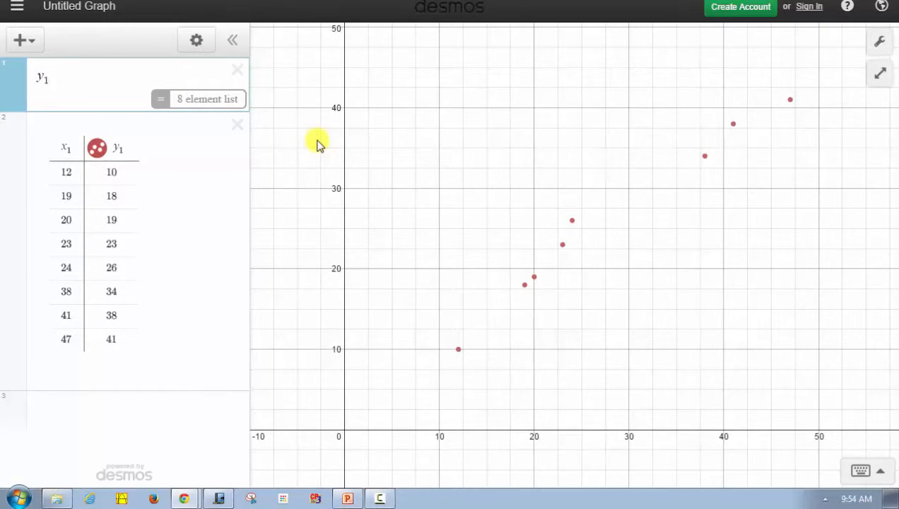
type("~")
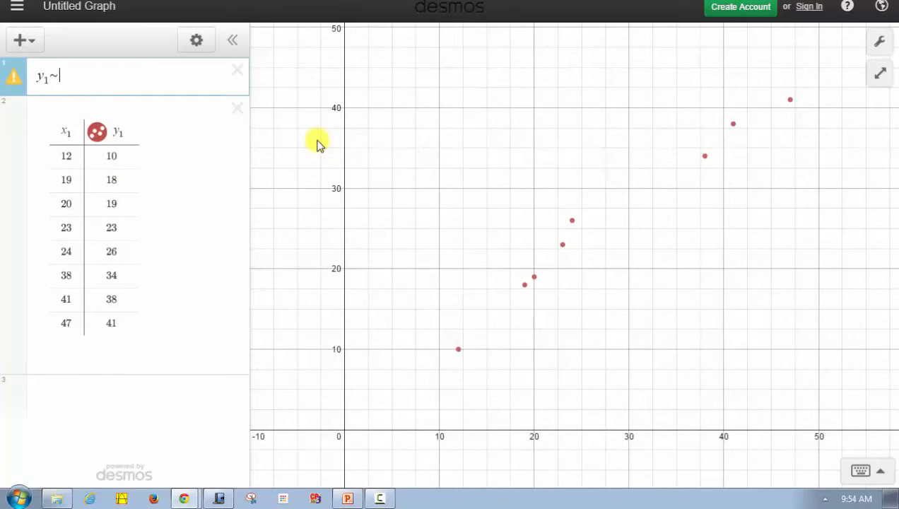
type("m")
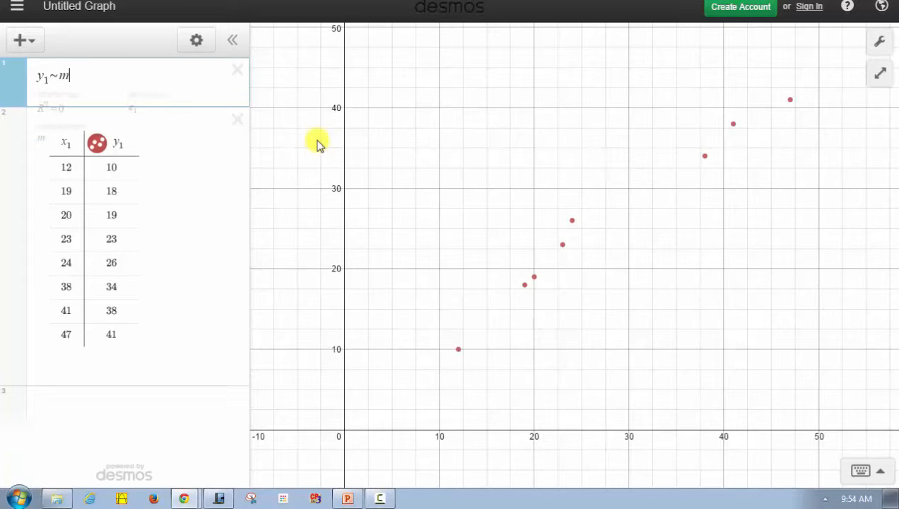
type("x1+b")
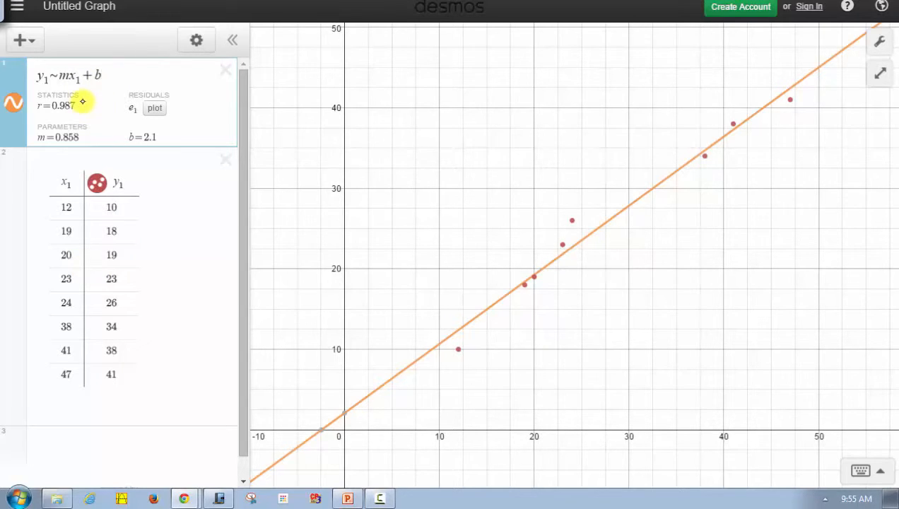
left_click(155, 110)
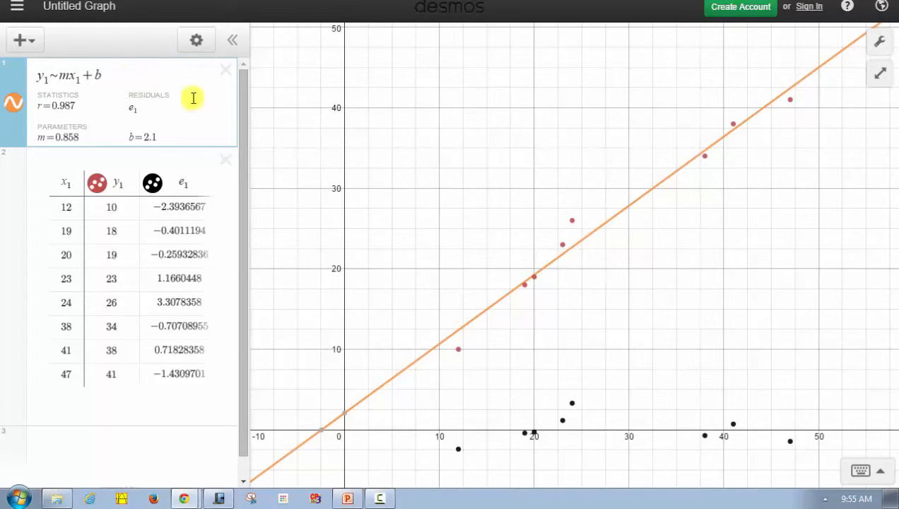
Inspect the regression line's intercepts and trace along it to the point at x = 30.
mouse_move(341, 413)
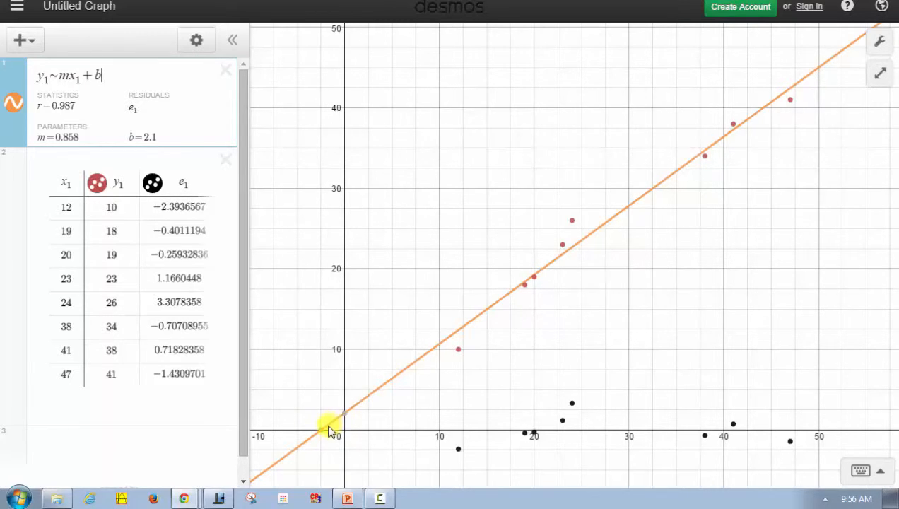
mouse_move(323, 437)
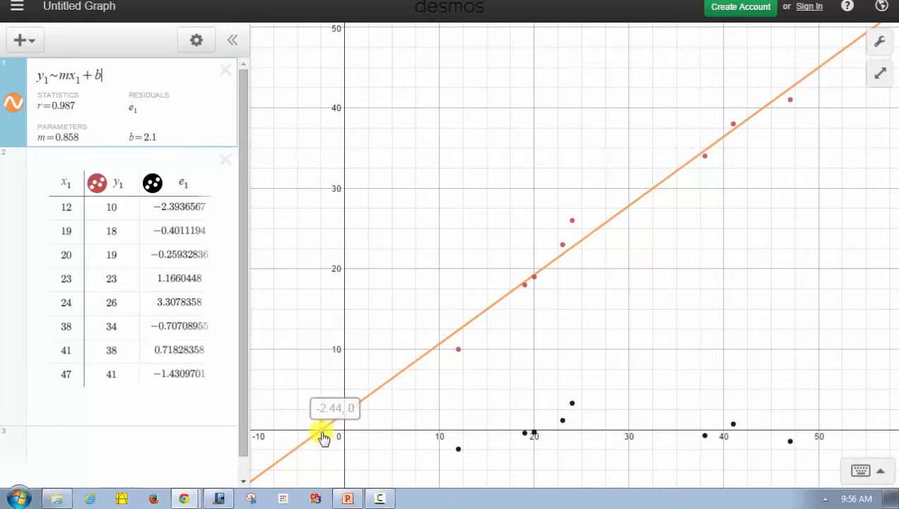
left_click(359, 404)
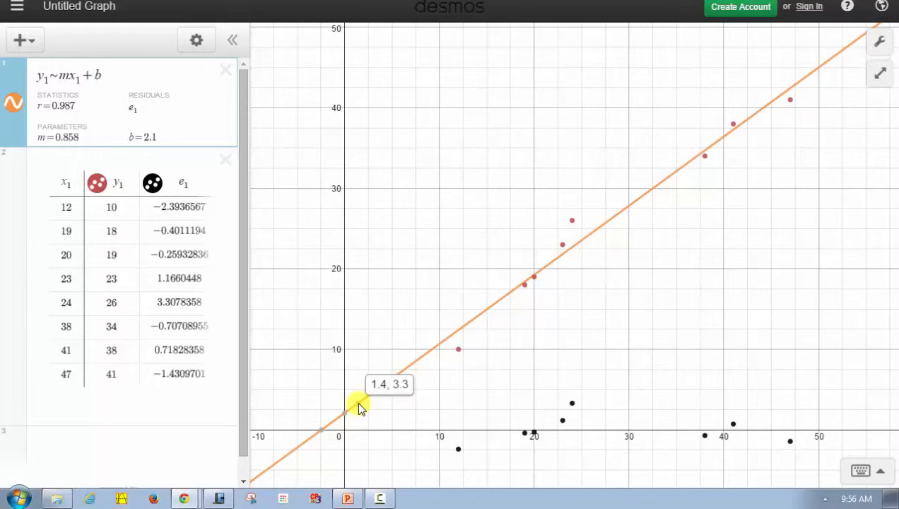
mouse_move(358, 405)
left_mouse_down()
mouse_move(663, 187)
mouse_move(630, 212)
left_mouse_up()
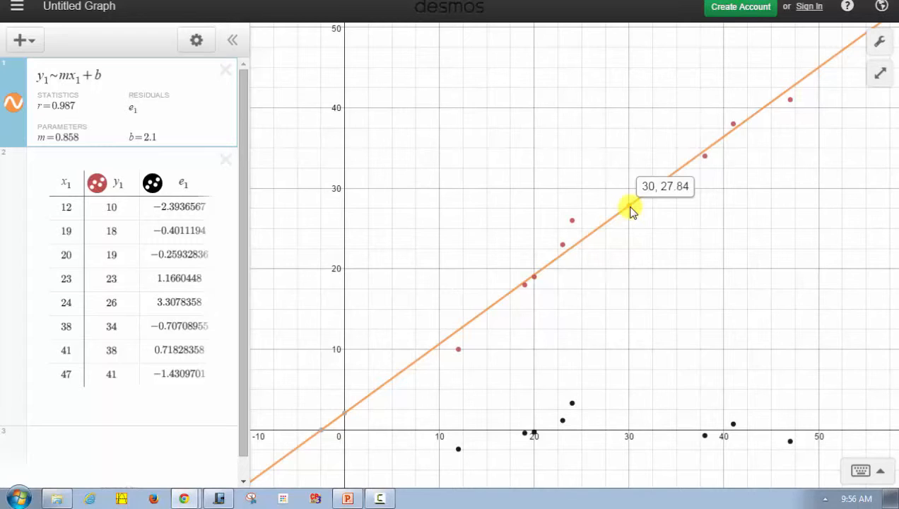
scroll(630, 212, "up", 5)
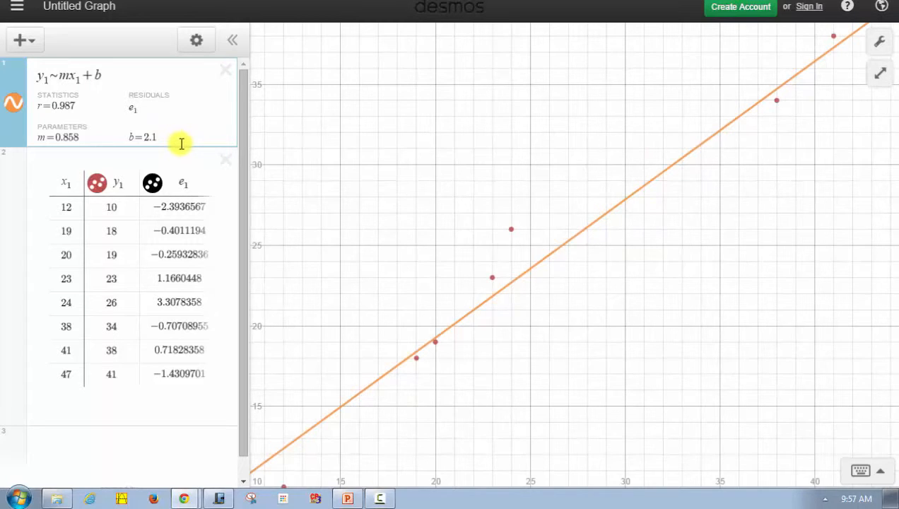
Add the line of best fit as a new expression, y=0.858x+2.1, below the regression.
left_click(22, 42)
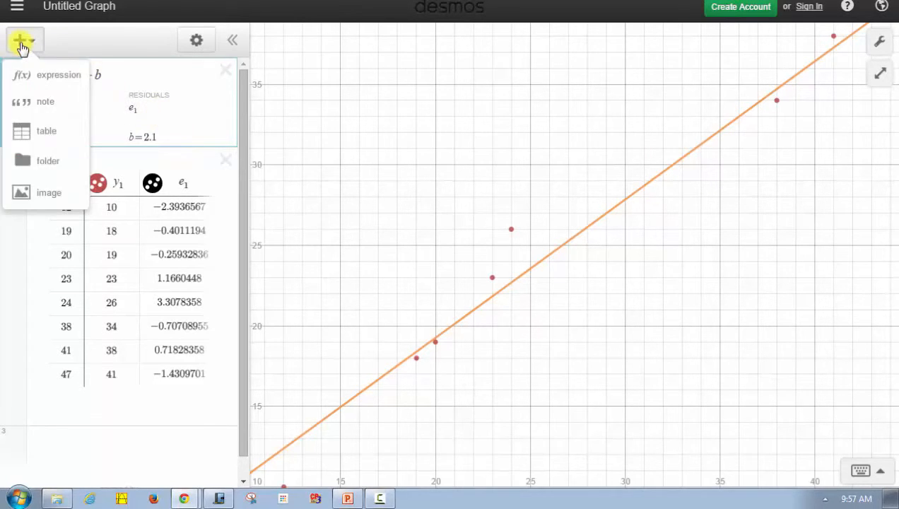
left_click(34, 78)
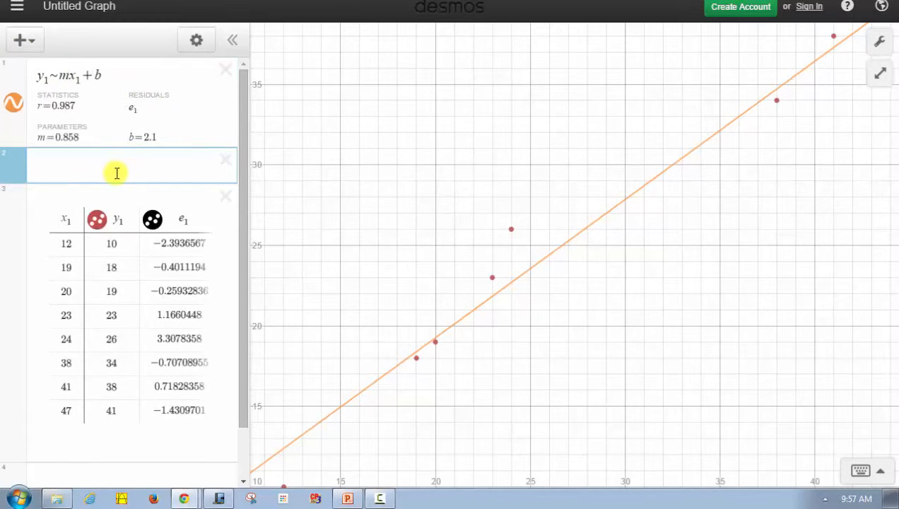
type("y=0.85")
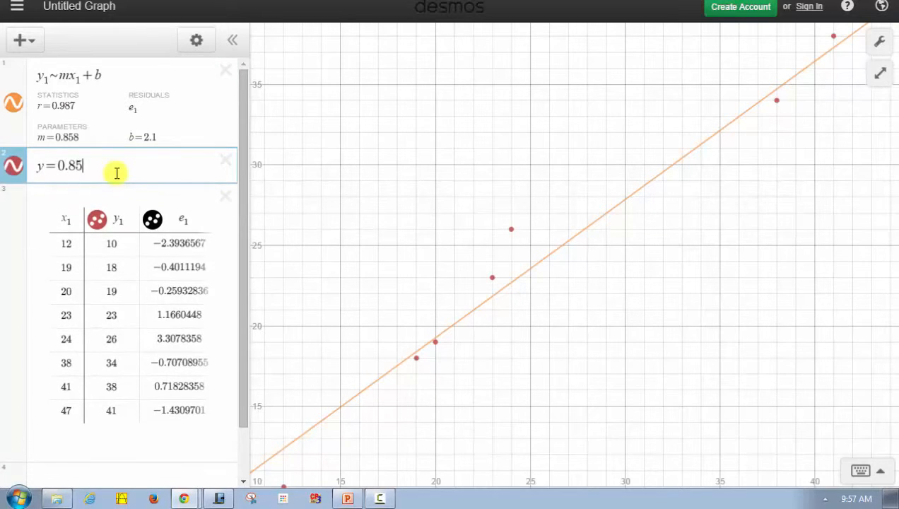
type("8x+2.1")
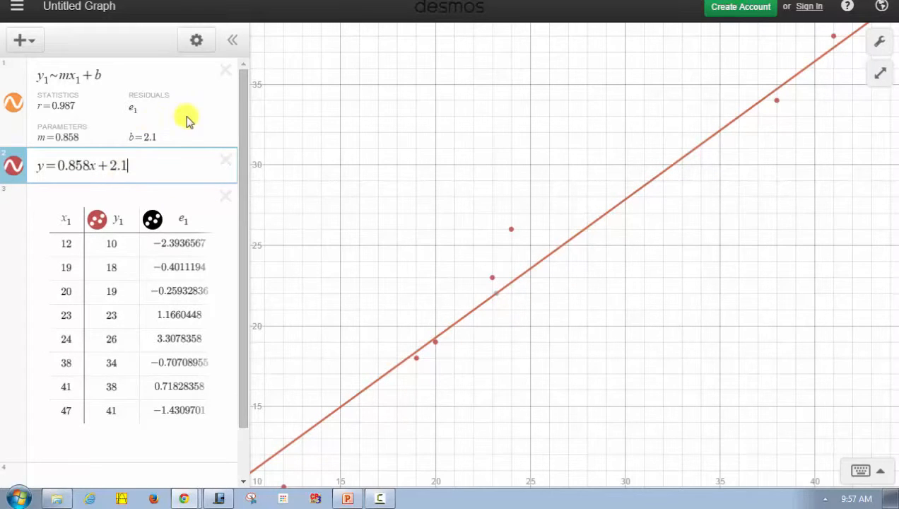
Convert the y=0.858x+2.1 expression to a table and set its first x value to 40.
left_click(196, 44)
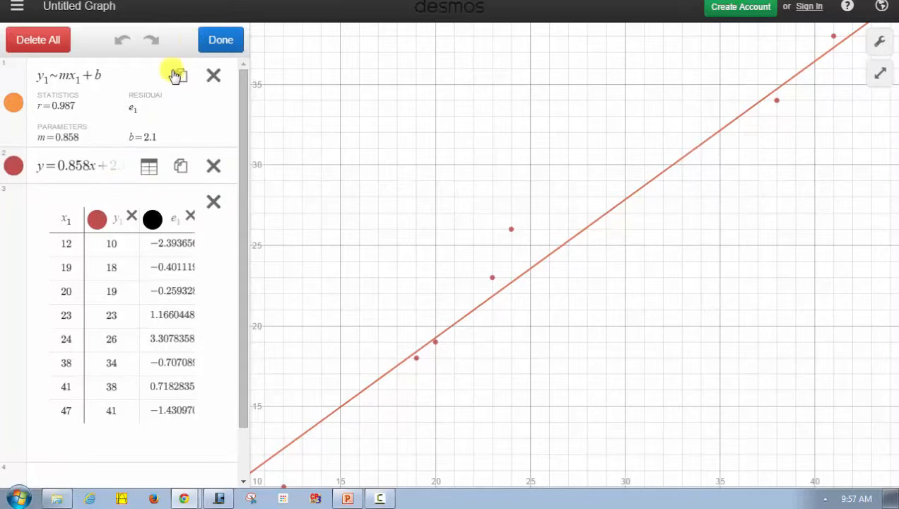
left_click(149, 170)
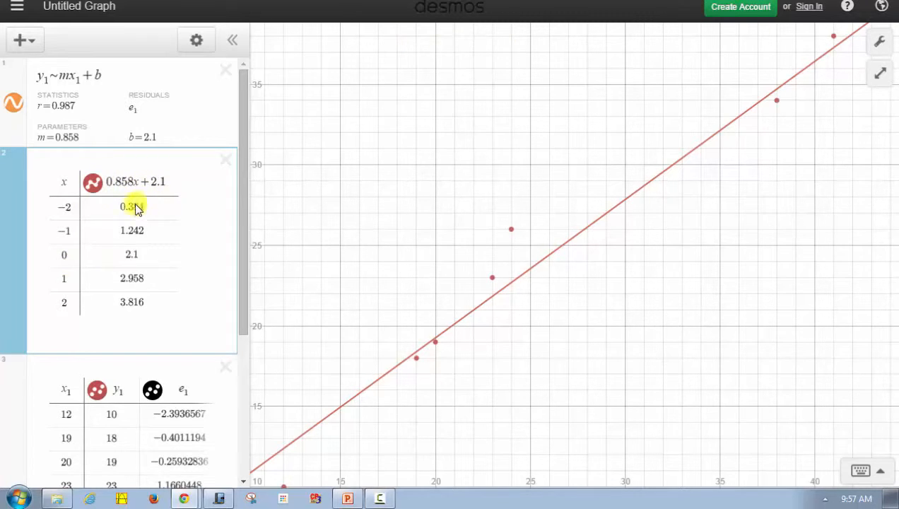
left_click(73, 207)
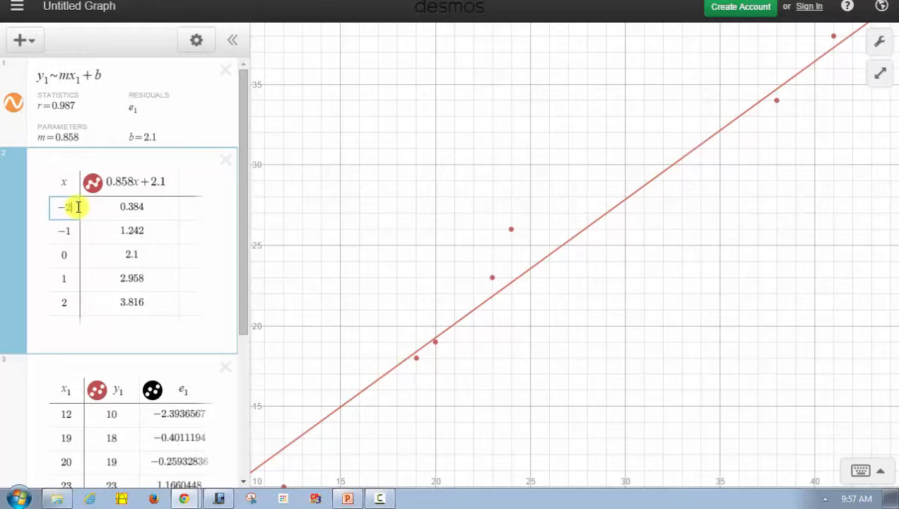
key("BackSpace")
key("BackSpace")
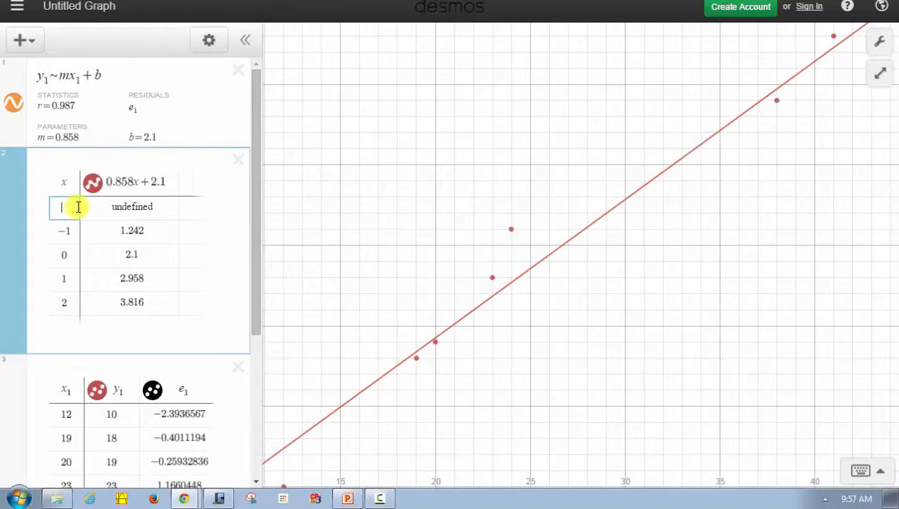
type("40")
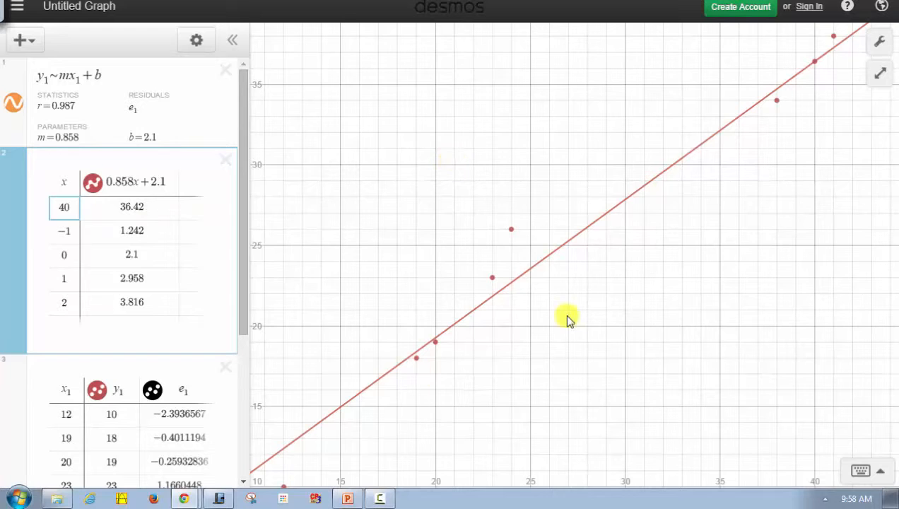
Switch to the Linear Regression Using Desmos notes and handwrite the equation y = 0.858x + 2.1 below the quiz table.
left_click(219, 498)
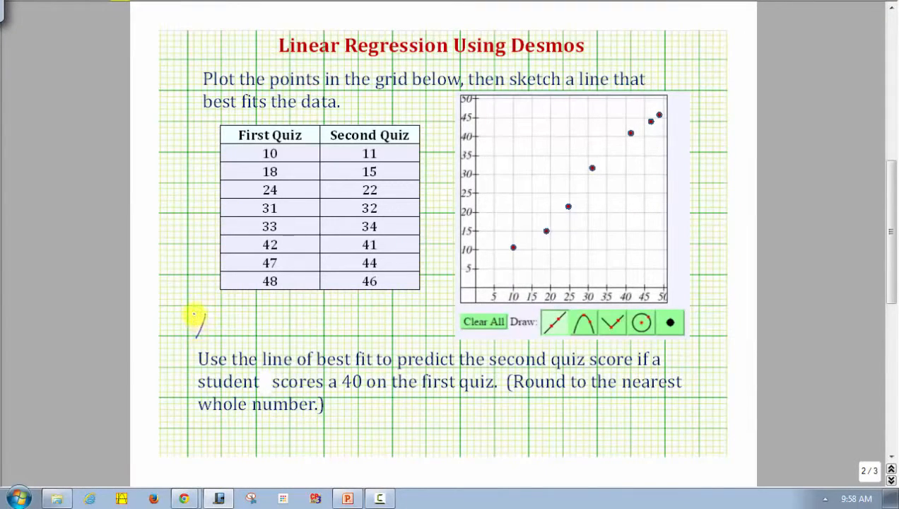
left_click_drag(195, 313, 201, 325)
mouse_move(206, 313)
left_mouse_down()
mouse_move(196, 337)
mouse_move(224, 316)
left_mouse_up()
mouse_move(216, 323)
left_mouse_down()
mouse_move(247, 315)
mouse_move(304, 326)
left_mouse_up()
left_click(253, 325)
mouse_move(303, 316)
left_mouse_down()
mouse_move(294, 326)
mouse_move(326, 320)
left_mouse_up()
left_click(350, 325)
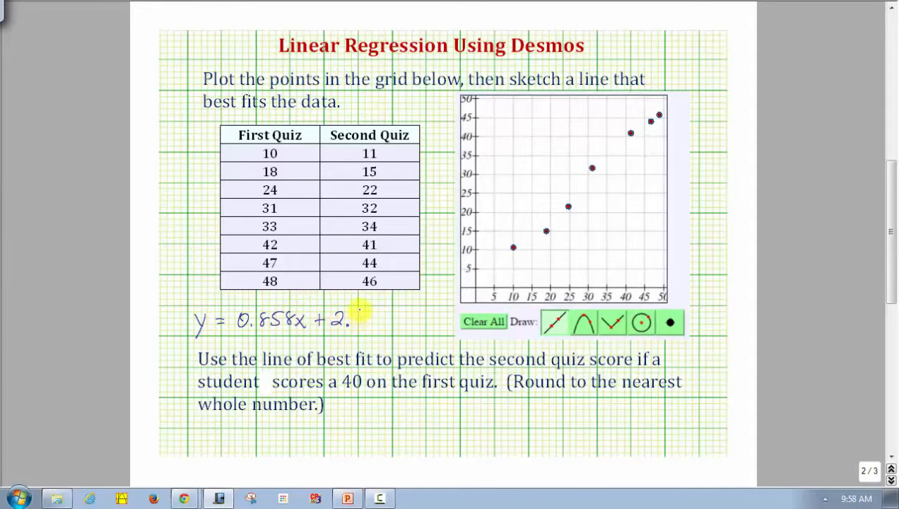